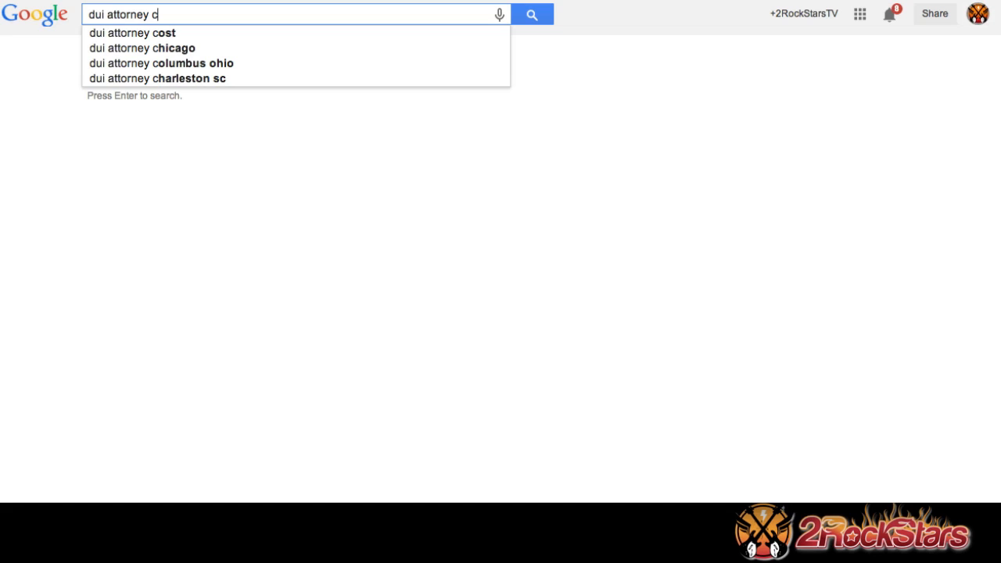
- Check the search suggestions for "dui attorney" followed by the letters a and c
{"action": "key", "text": "BackSpace"}
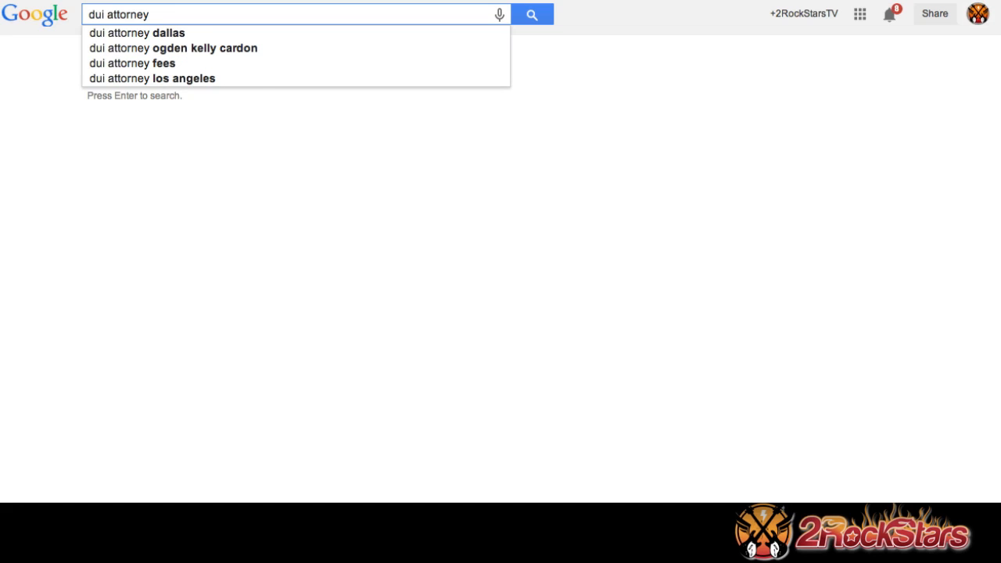
{"action": "type", "text": "a"}
{"action": "key", "text": "BackSpace"}
{"action": "type", "text": "c"}
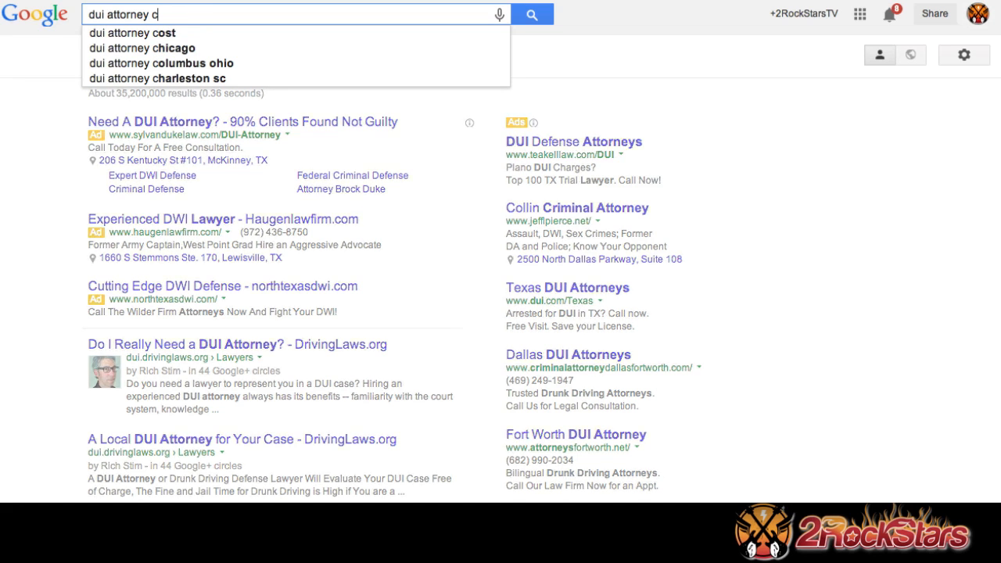
- Choose the suggestion "dui attorney cost" and check its further suggestions for the letters a and b
{"action": "key", "text": "Down"}
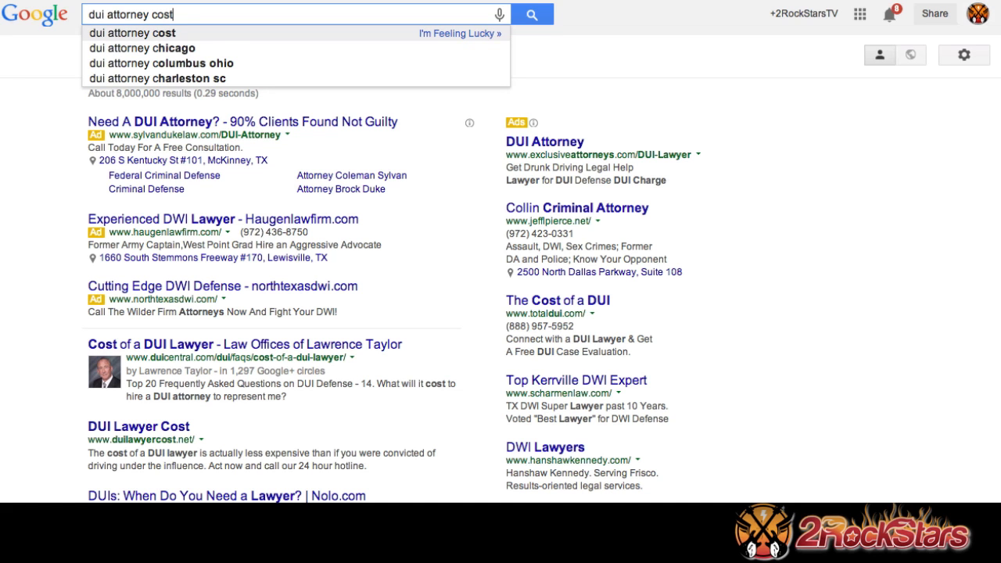
{"action": "type", "text": "a"}
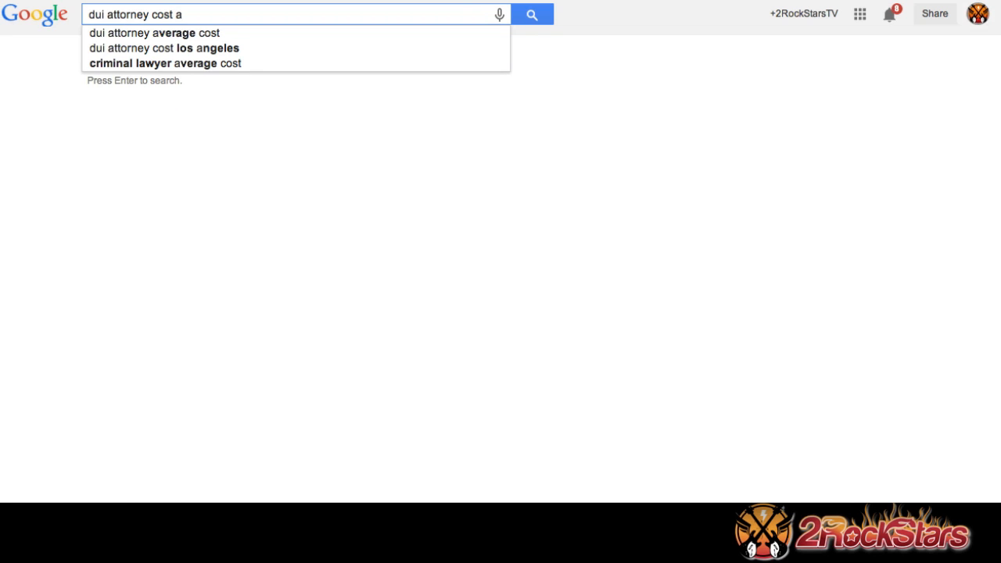
{"action": "key", "text": "BackSpace"}
{"action": "type", "text": "b"}
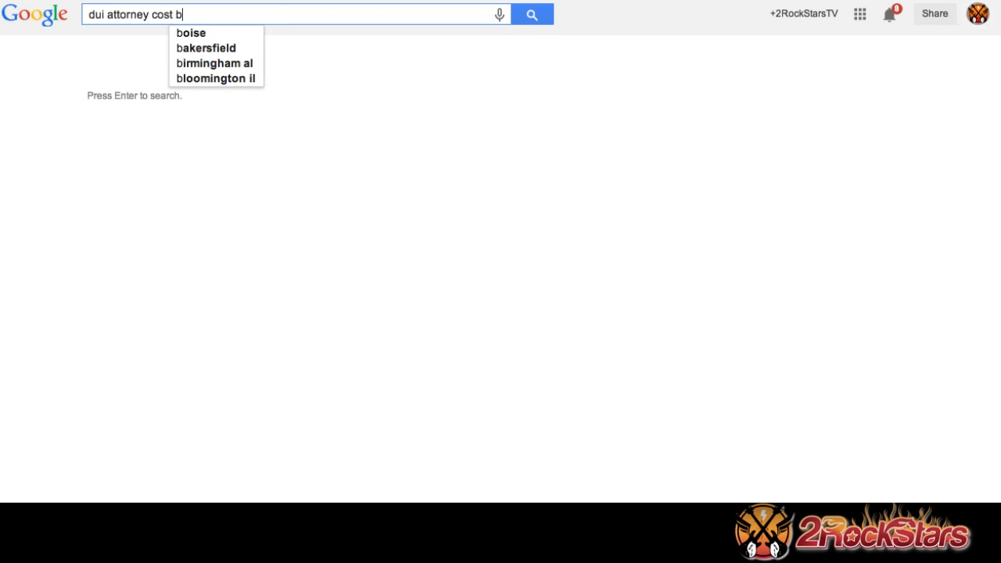
- Shorten the query to "dui attorney" and check the suggestions for the letters d, e, f and g
{"action": "key", "text": "BackSpace"}
{"action": "key", "text": "BackSpace"}
{"action": "key", "text": "BackSpace"}
{"action": "key", "text": "BackSpace"}
{"action": "key", "text": "BackSpace"}
{"action": "key", "text": "BackSpace"}
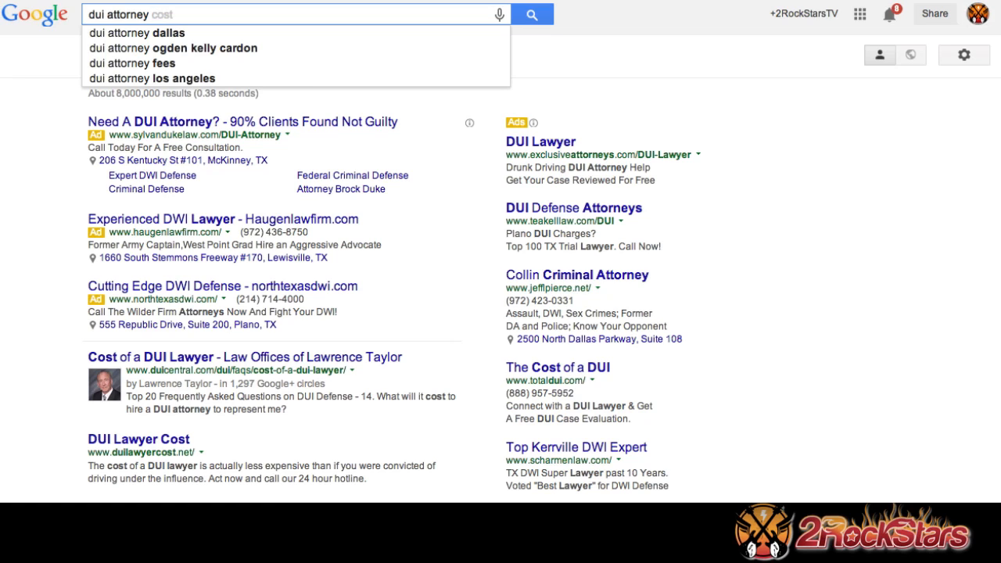
{"action": "type", "text": "d"}
{"action": "key", "text": "BackSpace"}
{"action": "type", "text": "e"}
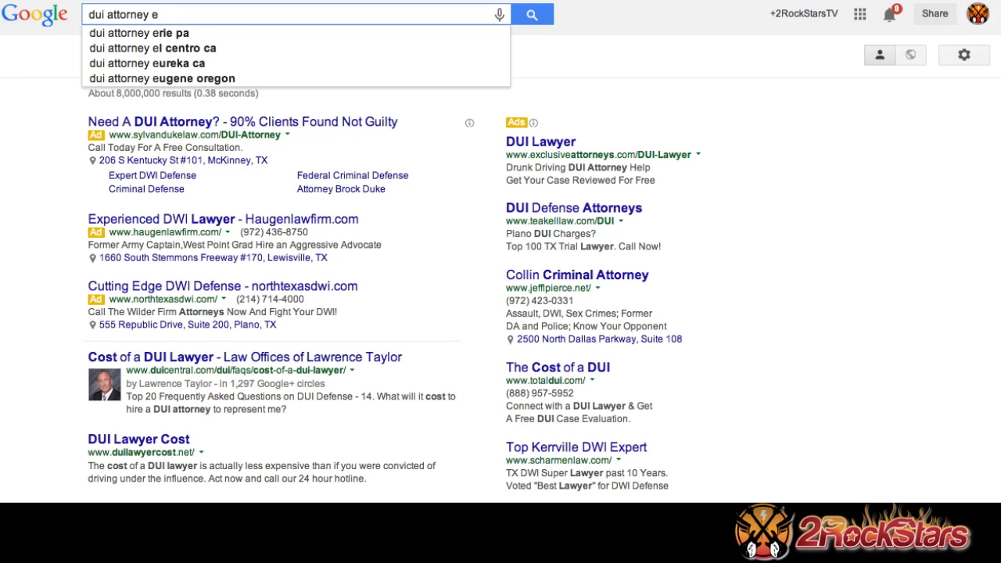
{"action": "key", "text": "BackSpace"}
{"action": "type", "text": "f"}
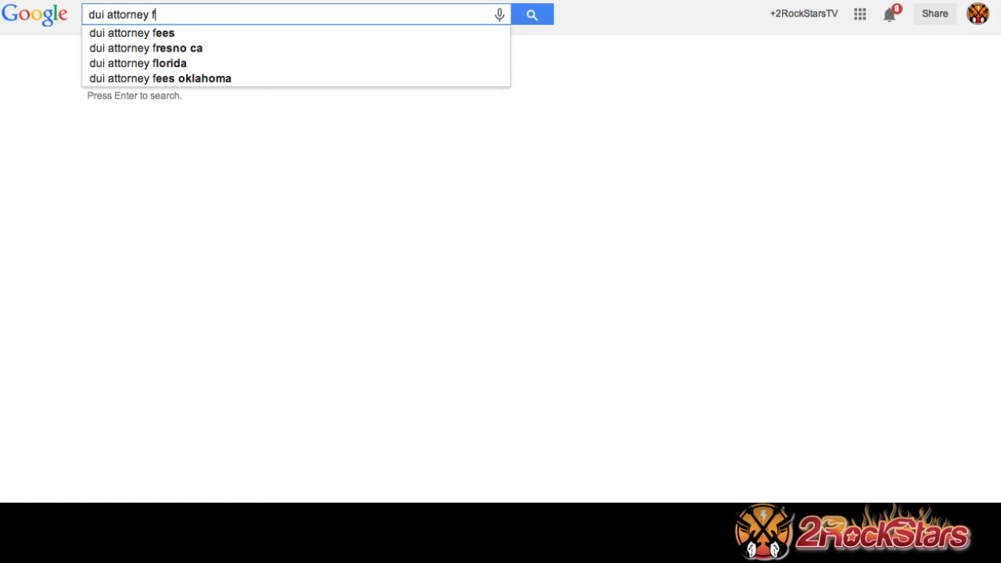
{"action": "key", "text": "BackSpace"}
{"action": "type", "text": "g"}
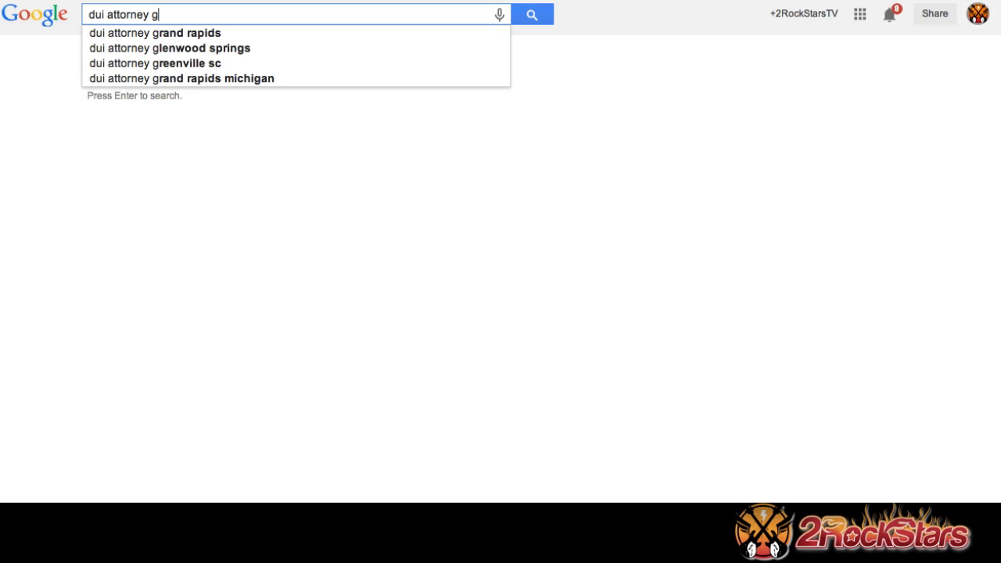
{"action": "key", "text": "BackSpace"}
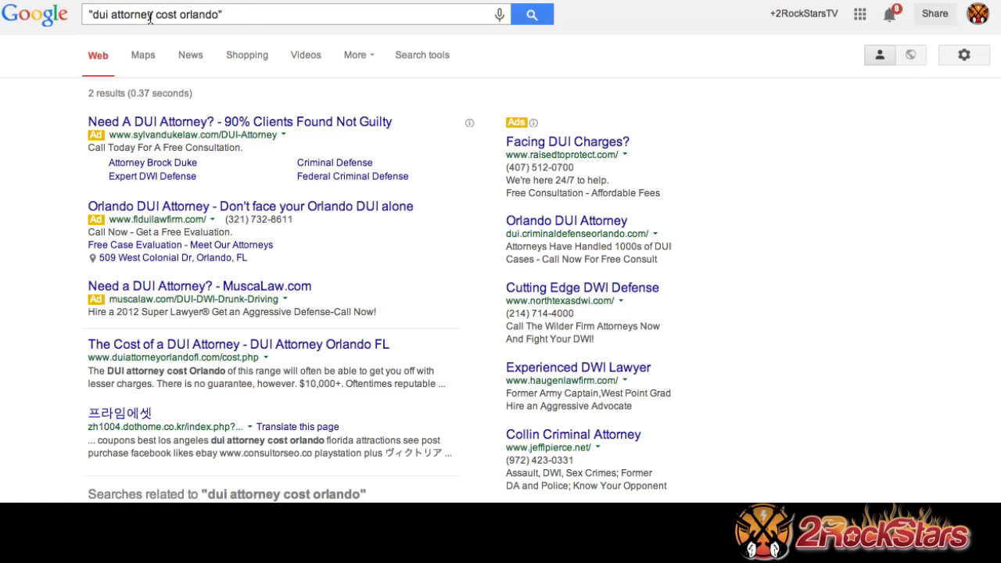
- Review the results and related searches for "dui attorney cost orlando", then search again with "average" added at the start of the quoted phrase
{"action": "scroll", "coordinate": [196, 339], "scroll_direction": "down", "scroll_amount": 5}
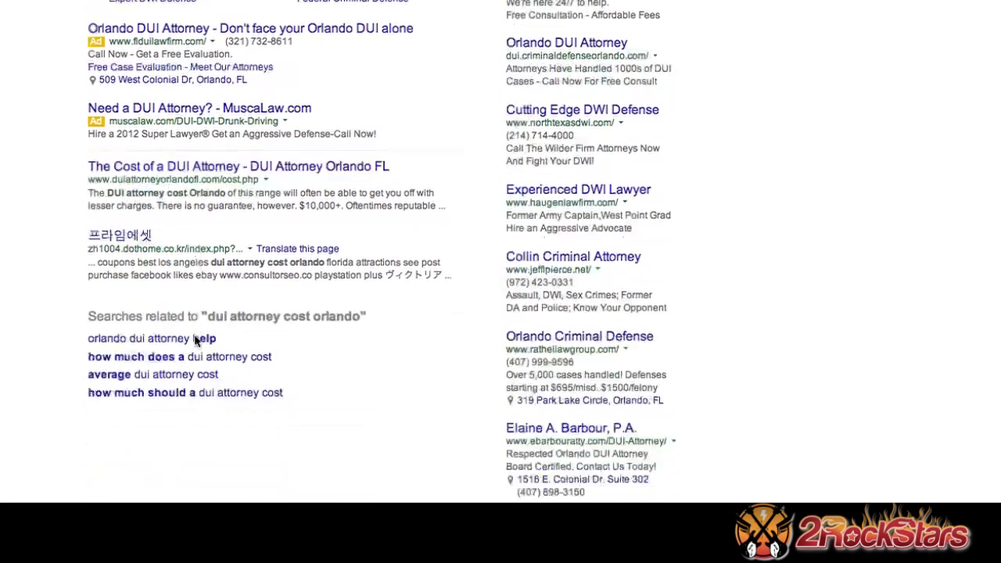
{"action": "scroll", "coordinate": [196, 340], "scroll_direction": "up", "scroll_amount": 5}
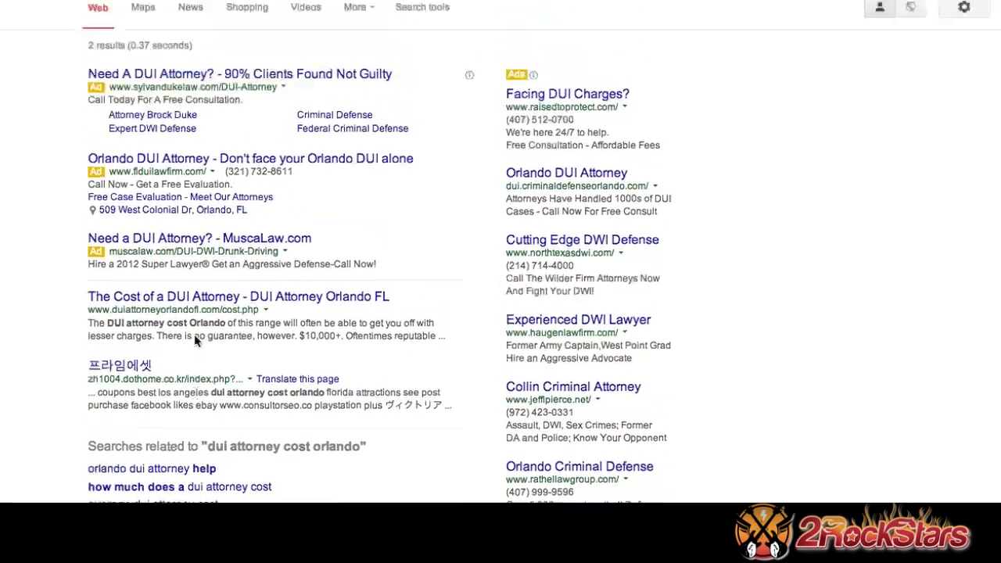
{"action": "scroll", "coordinate": [194, 334], "scroll_direction": "down", "scroll_amount": 2}
{"action": "scroll", "coordinate": [194, 338], "scroll_direction": "down", "scroll_amount": 2}
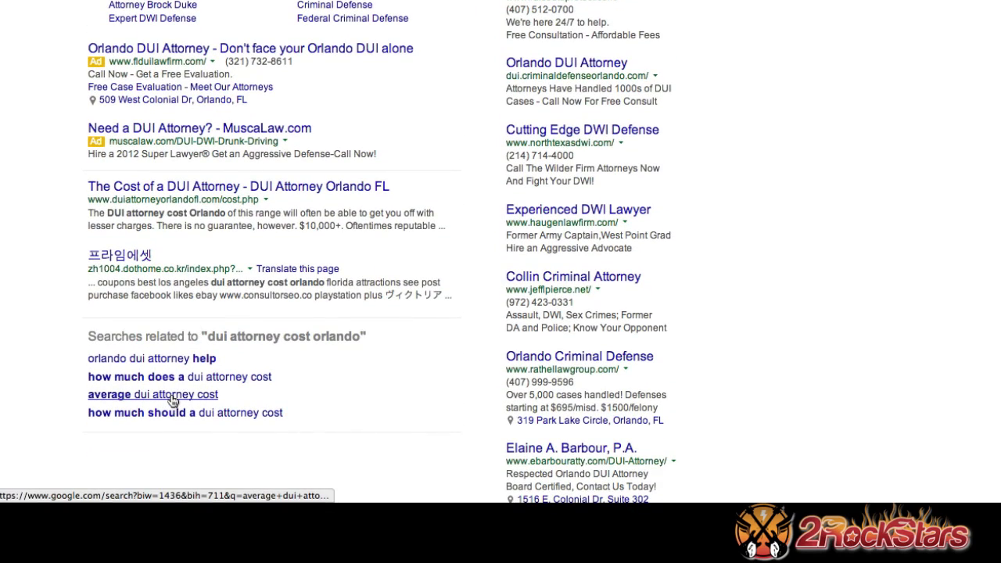
{"action": "scroll", "coordinate": [172, 400], "scroll_direction": "up", "scroll_amount": 4}
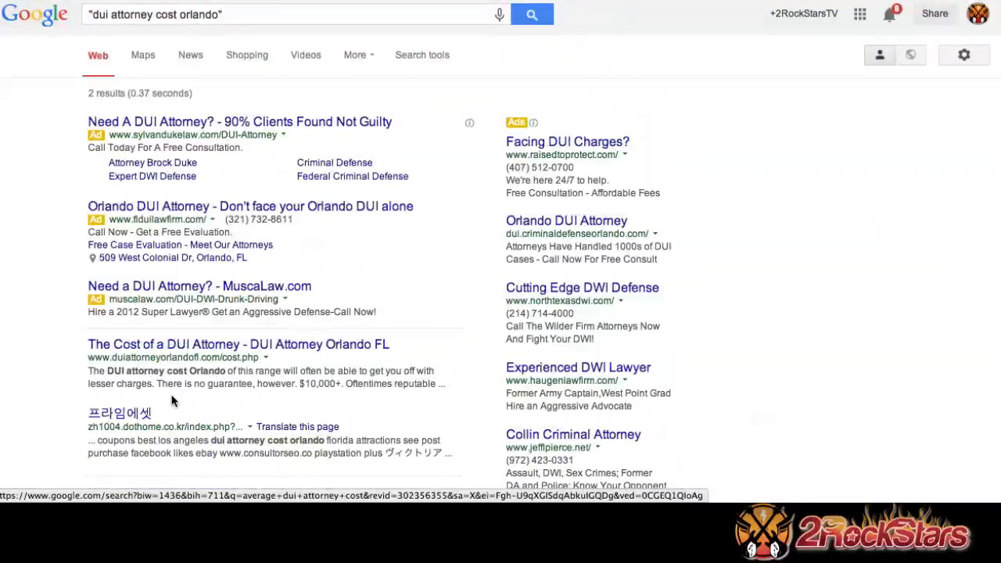
{"action": "left_click", "coordinate": [94, 17]}
{"action": "type", "text": "avera"}
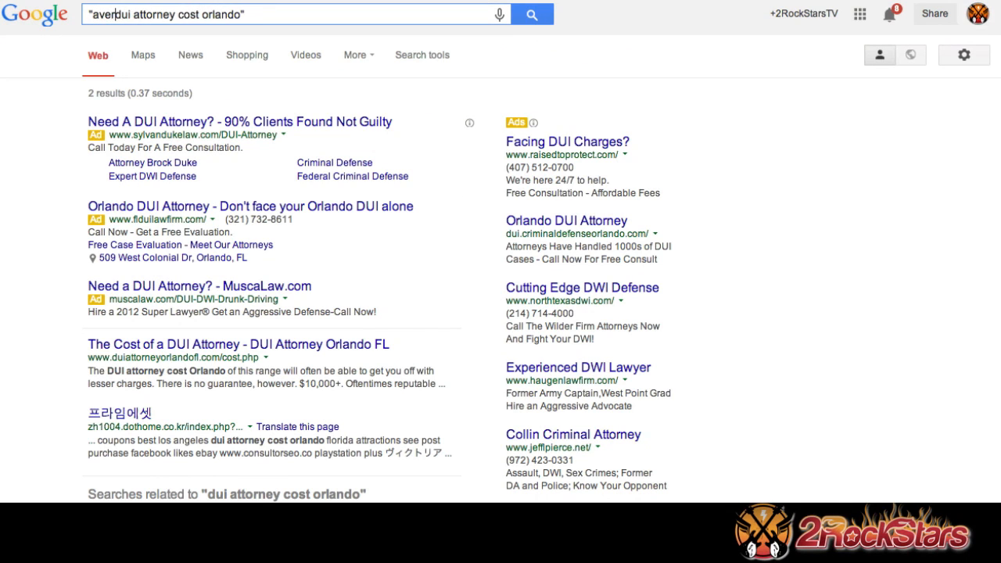
{"action": "type", "text": "ge"}
{"action": "key", "text": "Return"}
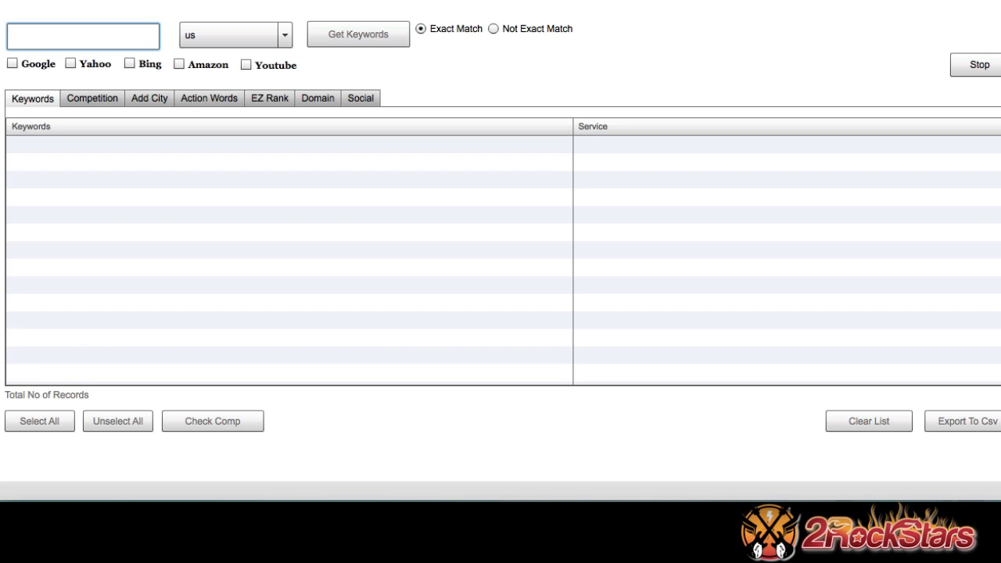
- In the keyword research tool, get exact-match keywords for "dui attorney" in the us from Google and Yahoo
{"action": "left_click", "coordinate": [235, 32]}
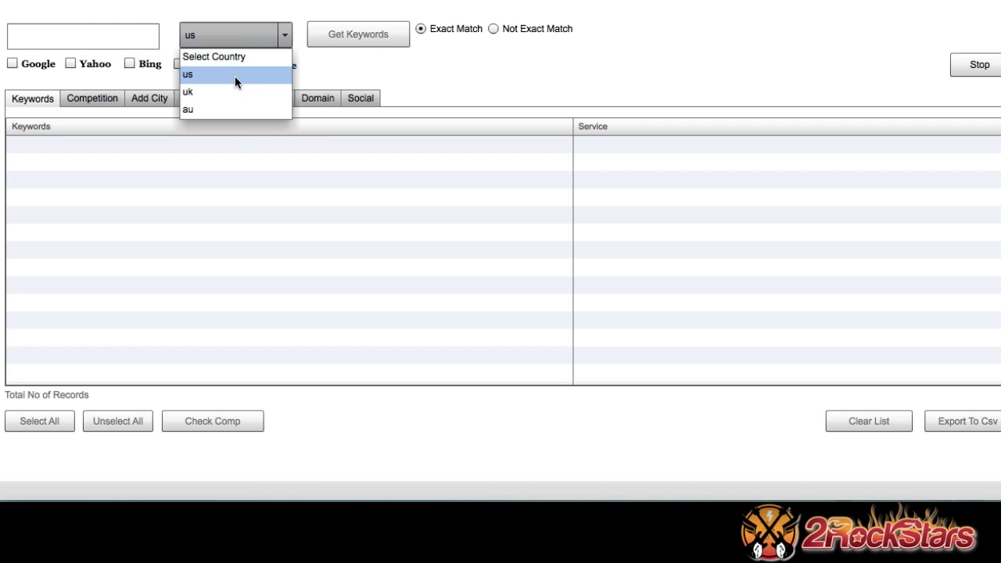
{"action": "left_click", "coordinate": [234, 75]}
{"action": "left_click", "coordinate": [52, 39]}
{"action": "type", "text": "dui a"}
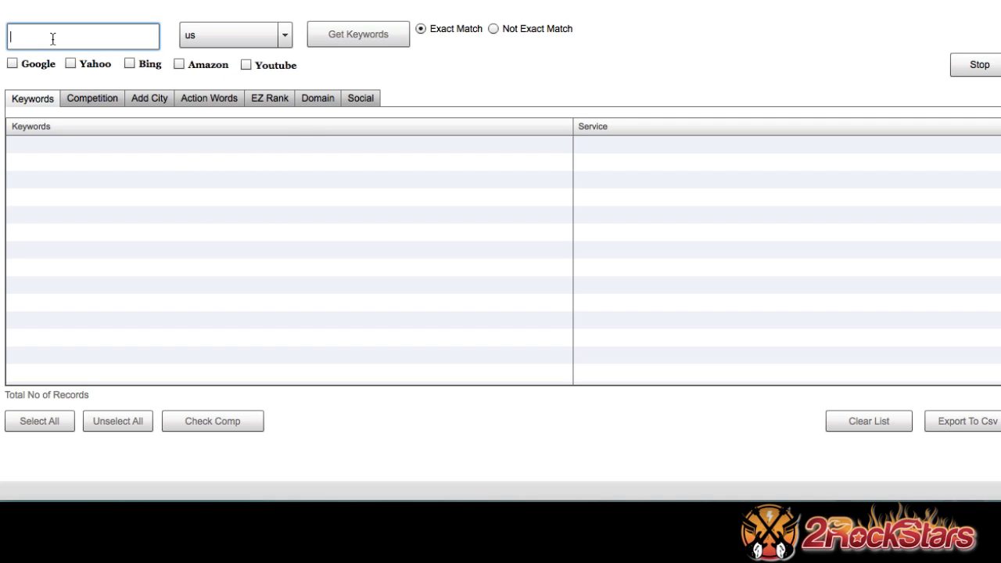
{"action": "type", "text": "ttorney"}
{"action": "left_click", "coordinate": [13, 65]}
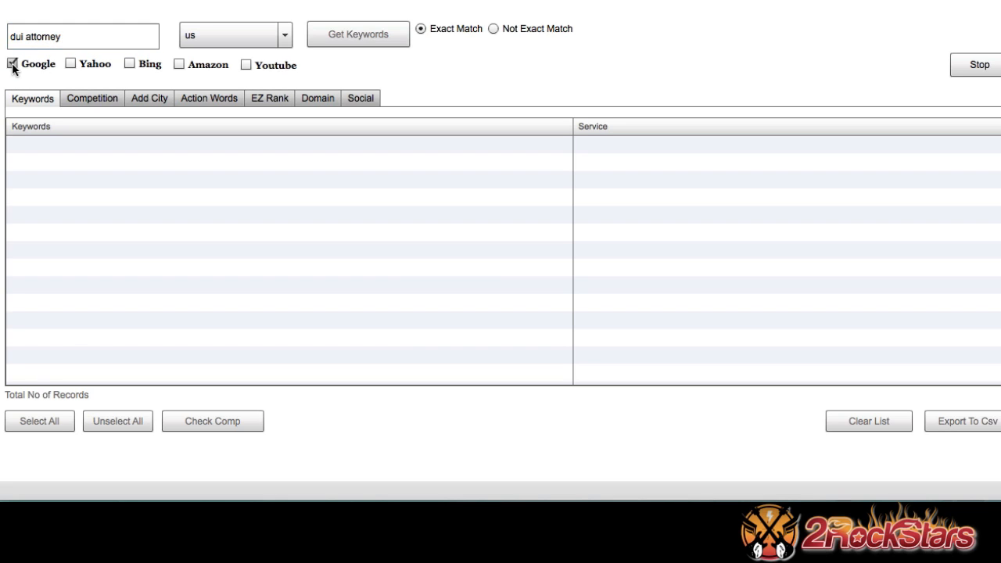
{"action": "left_click", "coordinate": [71, 64]}
{"action": "left_click", "coordinate": [386, 39]}
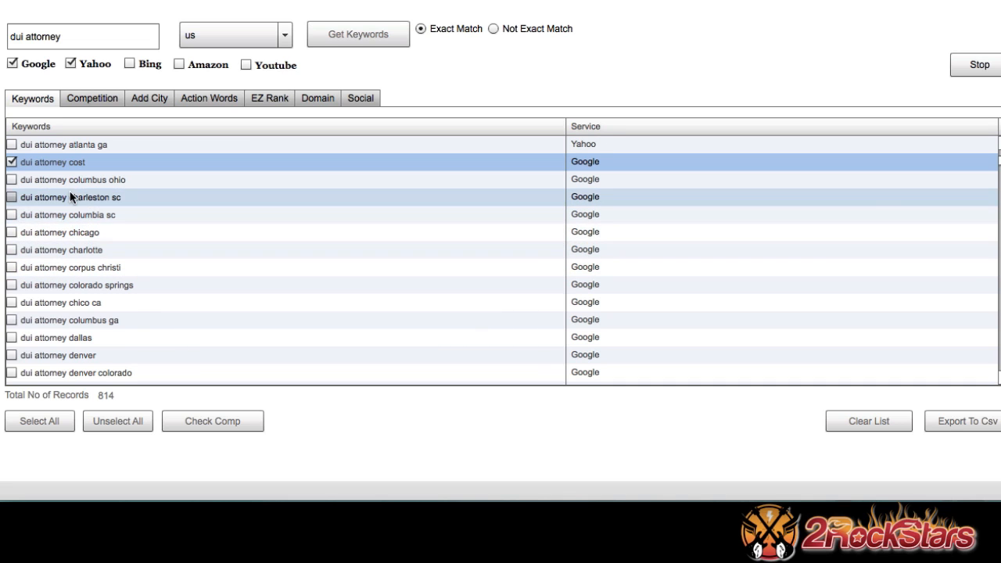
- Select the keywords "dui attorney dallas", "dui attorney fees" and "dui attorney florida", and run the competition check on all selected keywords
{"action": "left_click", "coordinate": [12, 337]}
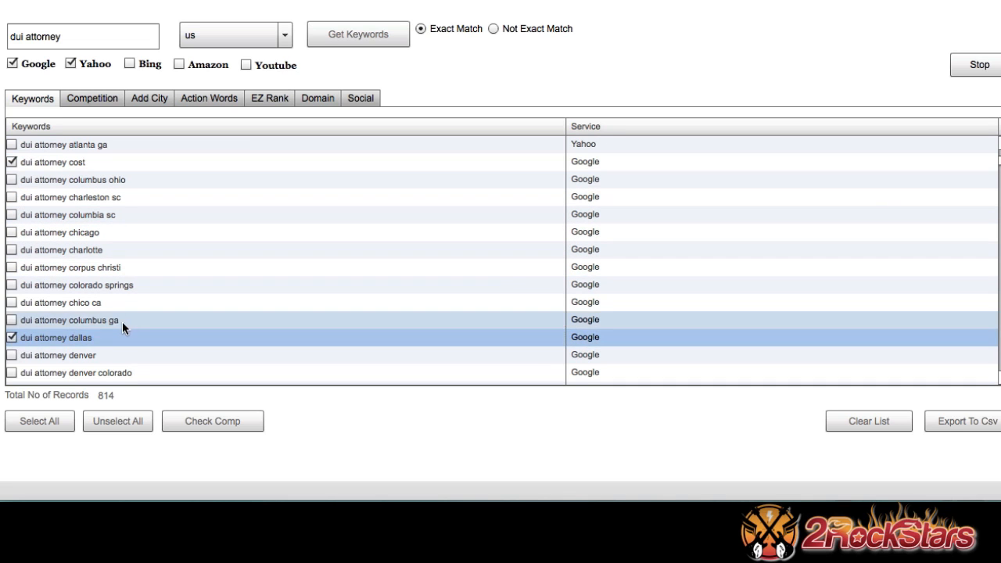
{"action": "scroll", "coordinate": [129, 320], "scroll_direction": "down", "scroll_amount": 5}
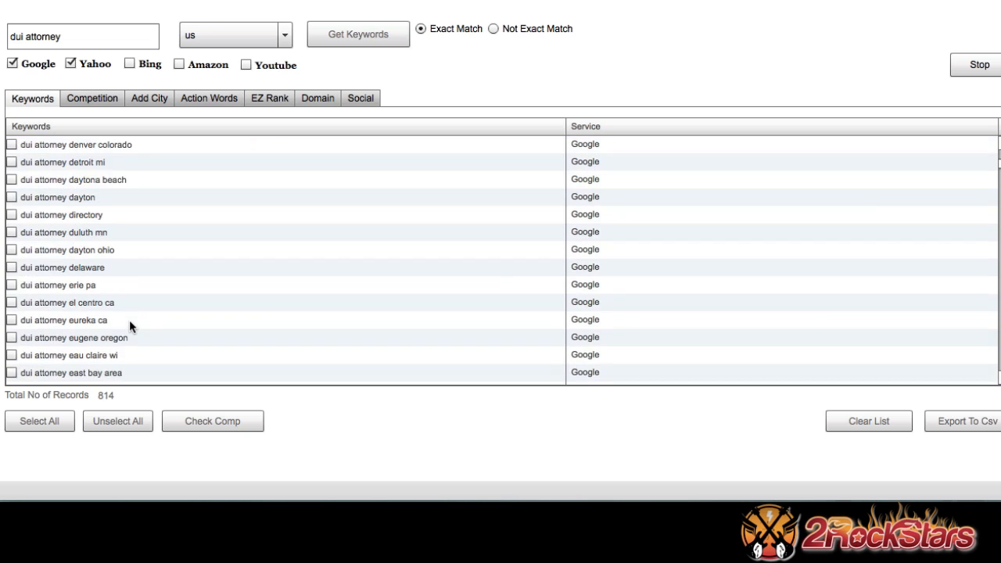
{"action": "scroll", "coordinate": [129, 320], "scroll_direction": "down", "scroll_amount": 7}
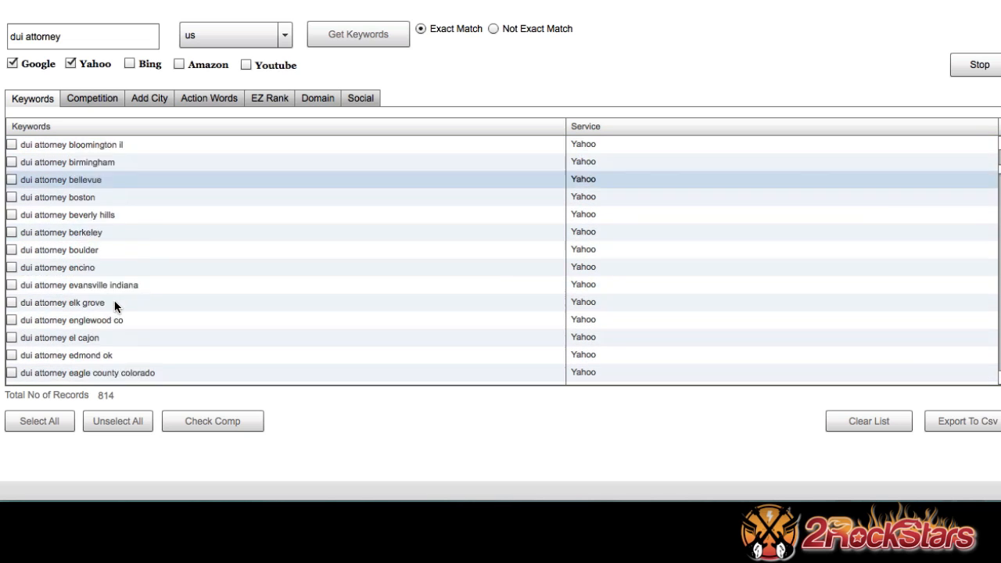
{"action": "scroll", "coordinate": [115, 304], "scroll_direction": "down", "scroll_amount": 9}
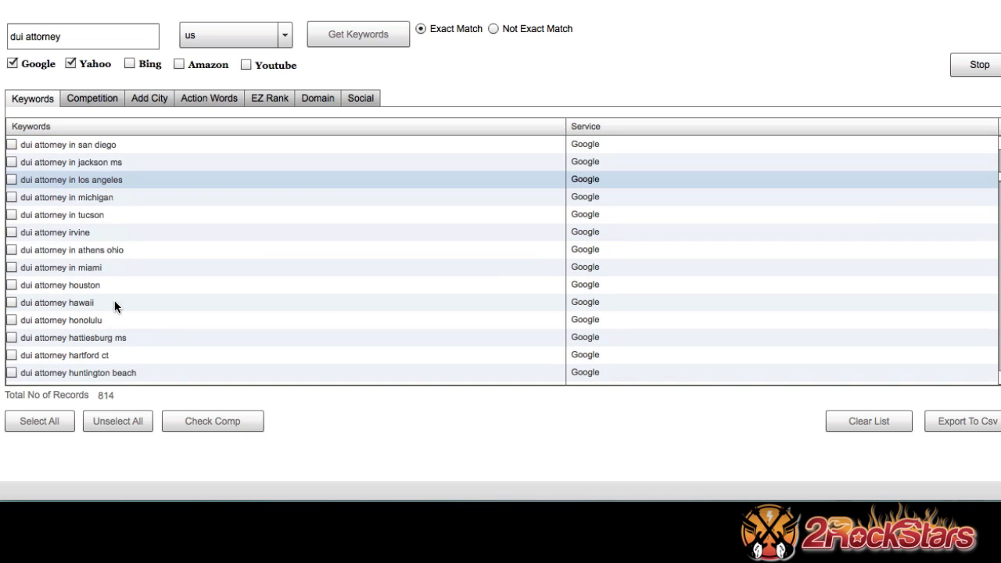
{"action": "scroll", "coordinate": [114, 304], "scroll_direction": "down", "scroll_amount": 1}
{"action": "scroll", "coordinate": [87, 304], "scroll_direction": "down", "scroll_amount": 2}
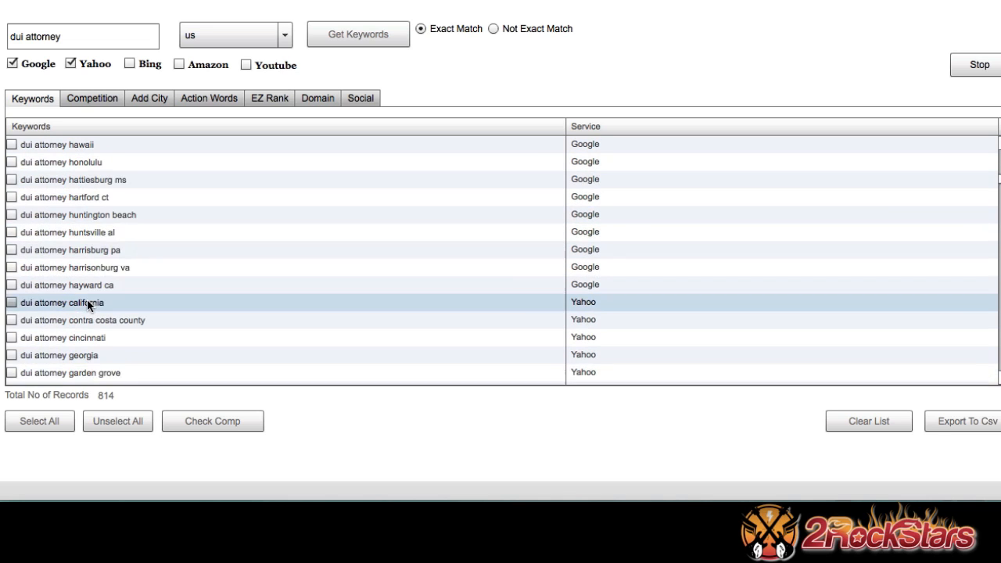
{"action": "scroll", "coordinate": [87, 304], "scroll_direction": "down", "scroll_amount": 4}
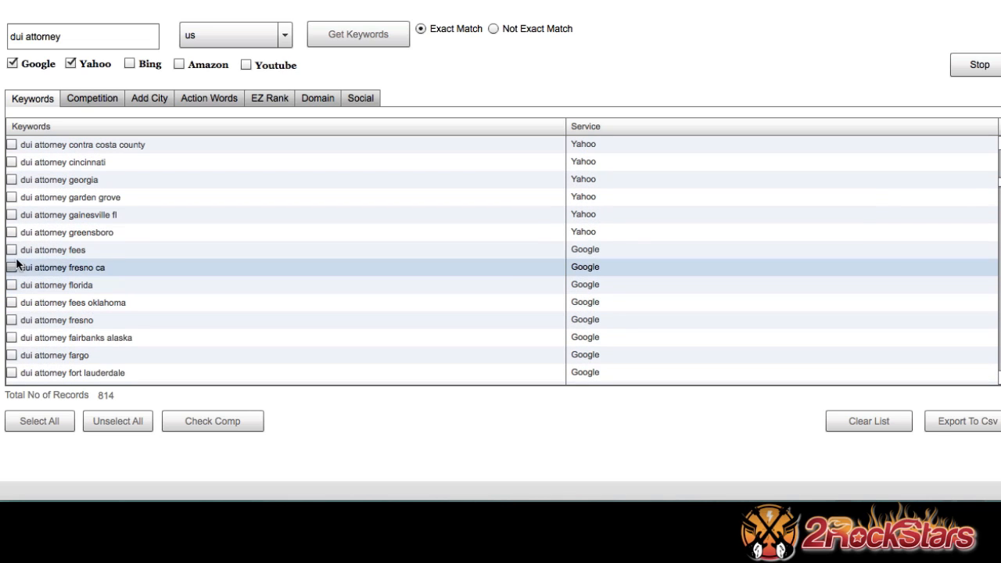
{"action": "left_click", "coordinate": [11, 250]}
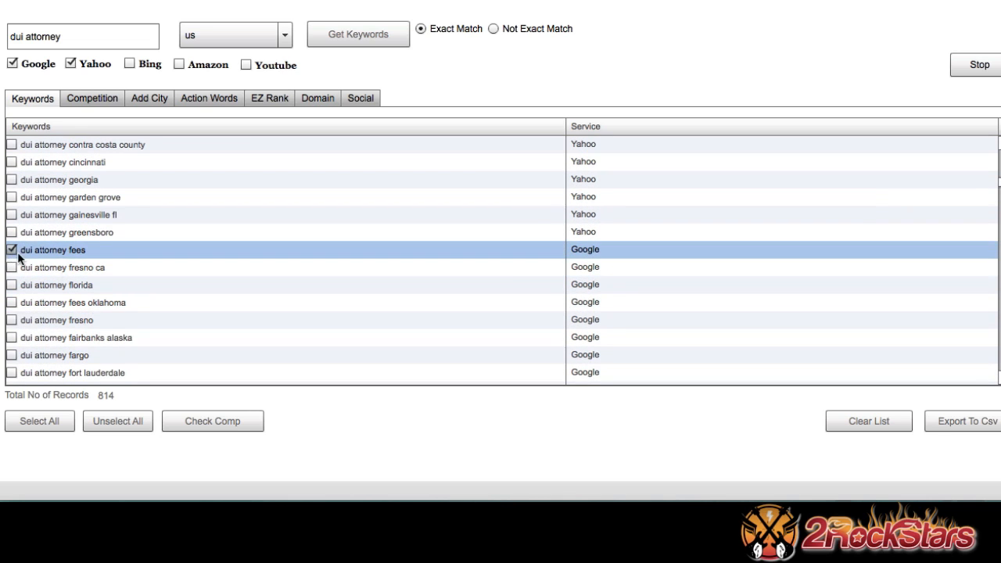
{"action": "scroll", "coordinate": [172, 309], "scroll_direction": "down", "scroll_amount": 1}
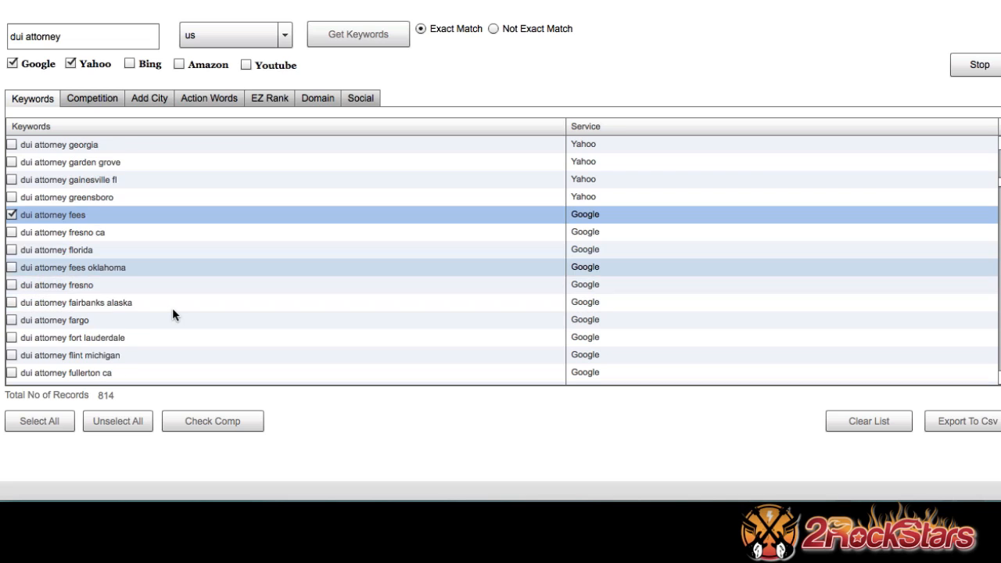
{"action": "left_click", "coordinate": [11, 250]}
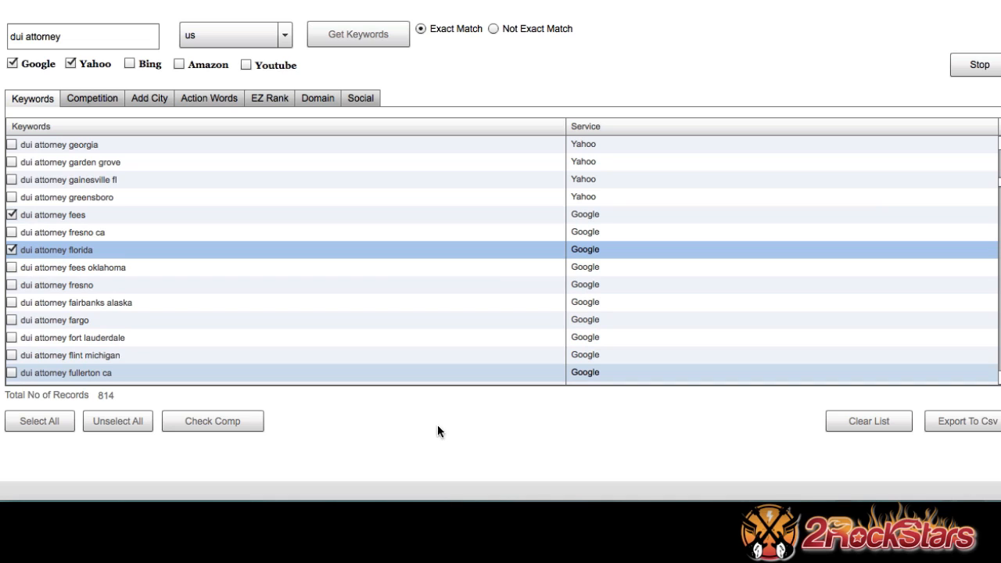
{"action": "left_click", "coordinate": [233, 419]}
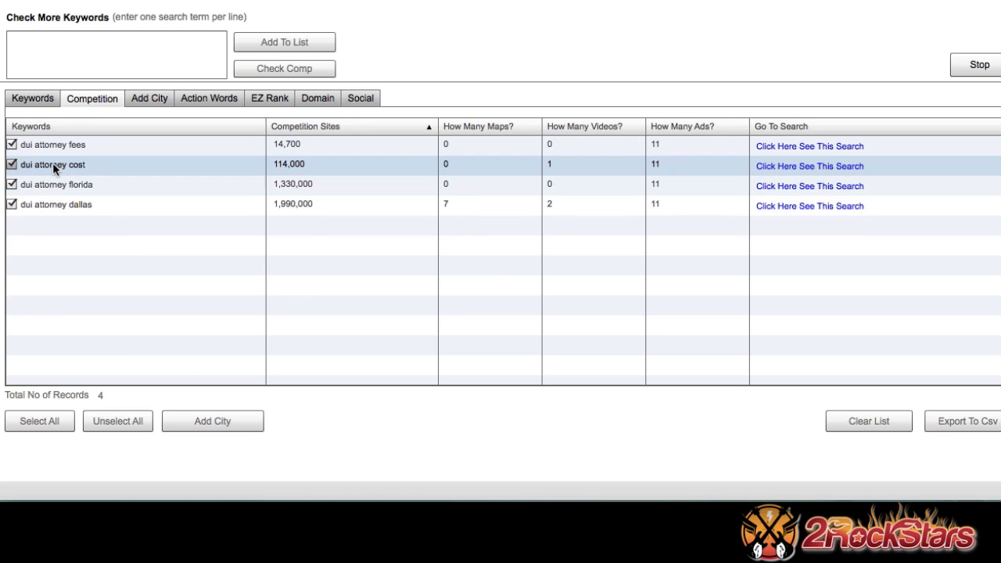
- Deselect "dui attorney florida" and "dui attorney dallas", and carry the remaining keywords over to the city stage
{"action": "left_click", "coordinate": [11, 184]}
{"action": "left_click", "coordinate": [10, 204]}
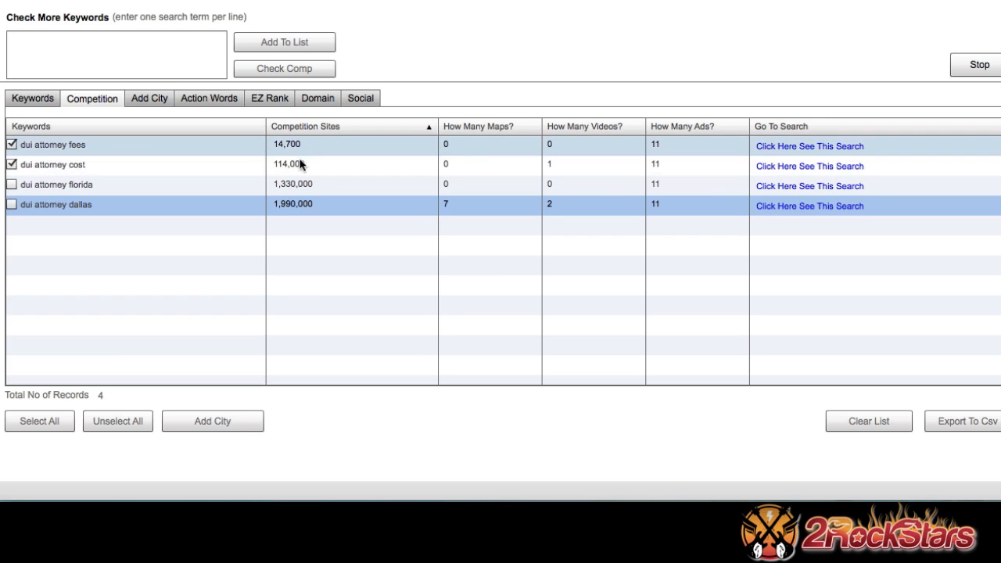
{"action": "left_click", "coordinate": [210, 424]}
{"action": "left_click", "coordinate": [209, 421]}
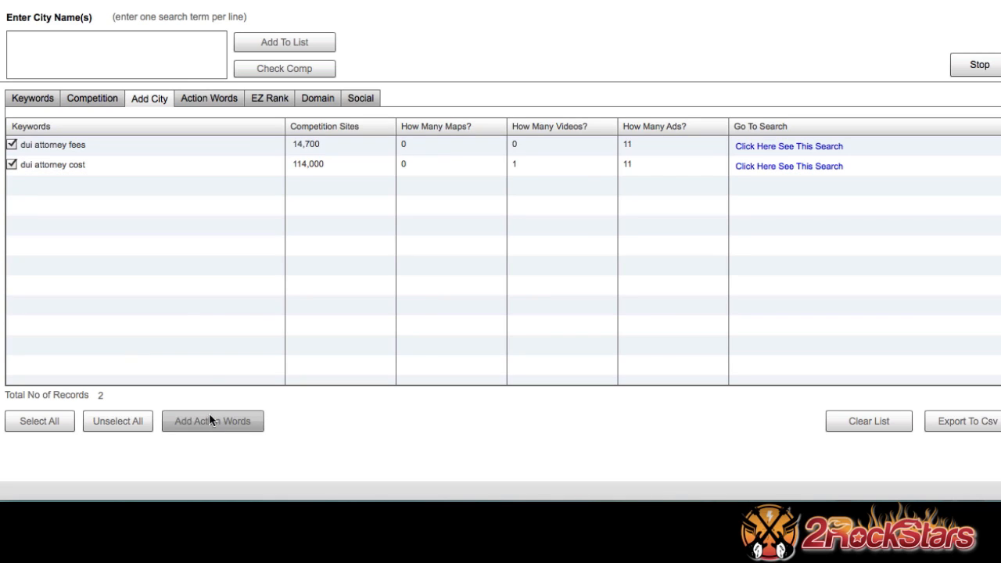
- Add the cities orlando, dallas and houston, one per line, to the keyword list and check the competition of the combinations
{"action": "left_click", "coordinate": [182, 58]}
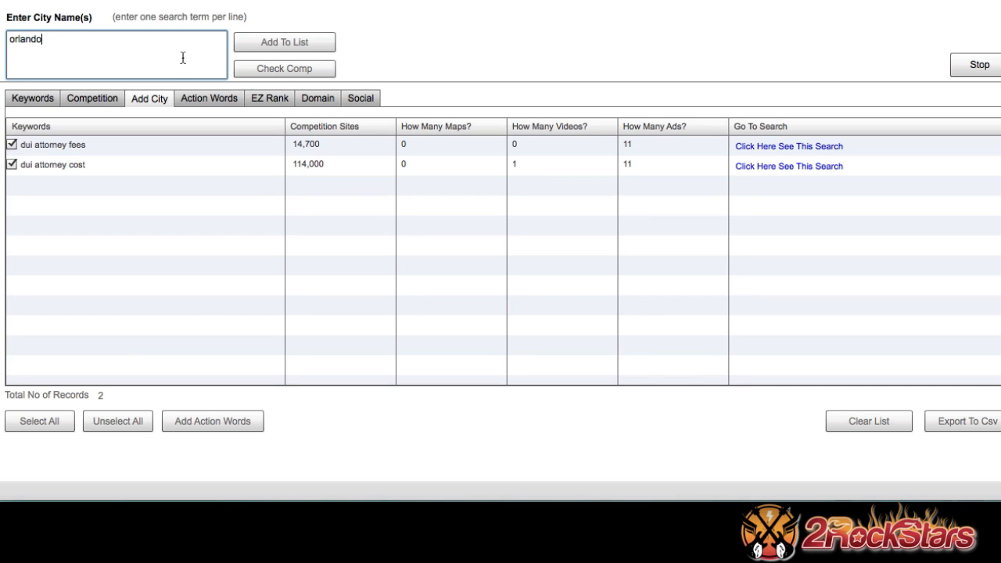
{"action": "type", "text": "orlando dallas houston"}
{"action": "left_click", "coordinate": [307, 47]}
{"action": "left_click", "coordinate": [288, 68]}
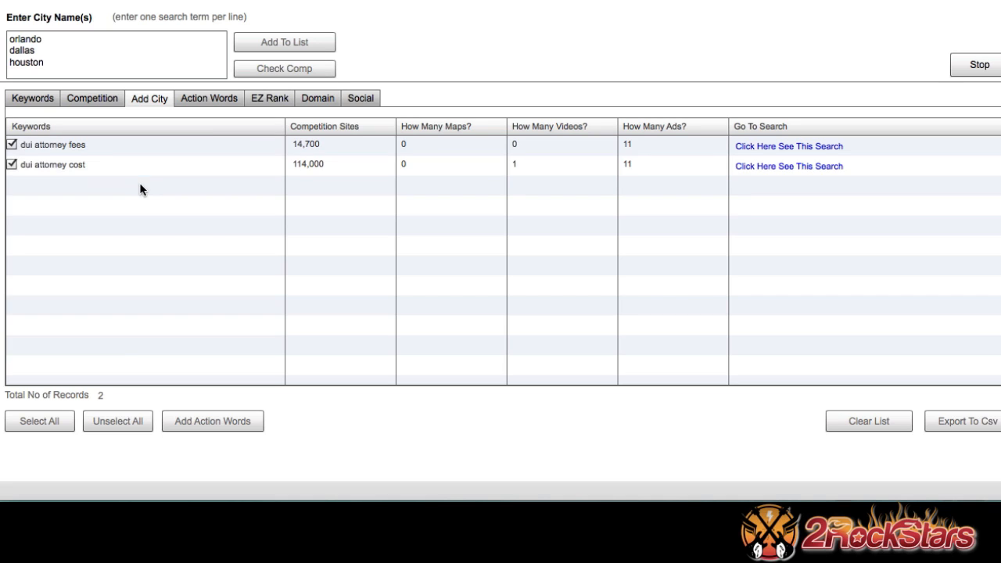
{"action": "left_click", "coordinate": [293, 45]}
{"action": "left_click", "coordinate": [288, 64]}
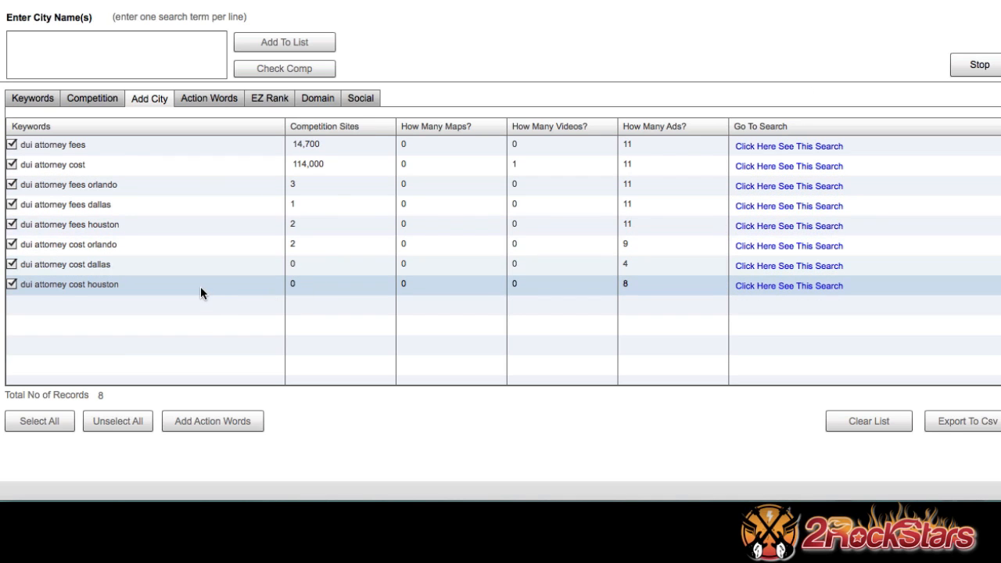
- Deselect "dui attorney fees" and "dui attorney cost", and carry the remaining city keywords over to the action words stage
{"action": "left_click", "coordinate": [12, 143]}
{"action": "left_click", "coordinate": [11, 165]}
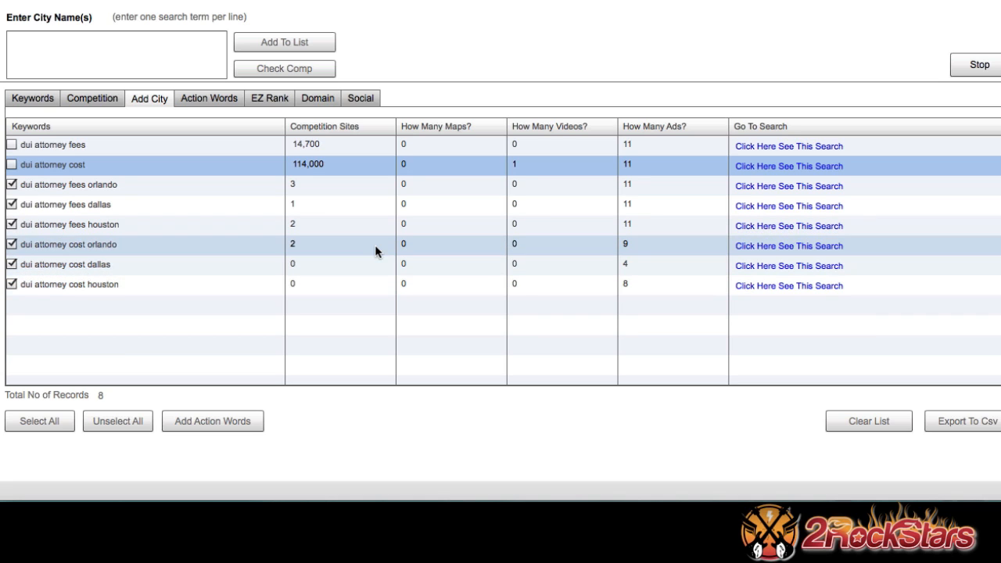
{"action": "left_click", "coordinate": [250, 423]}
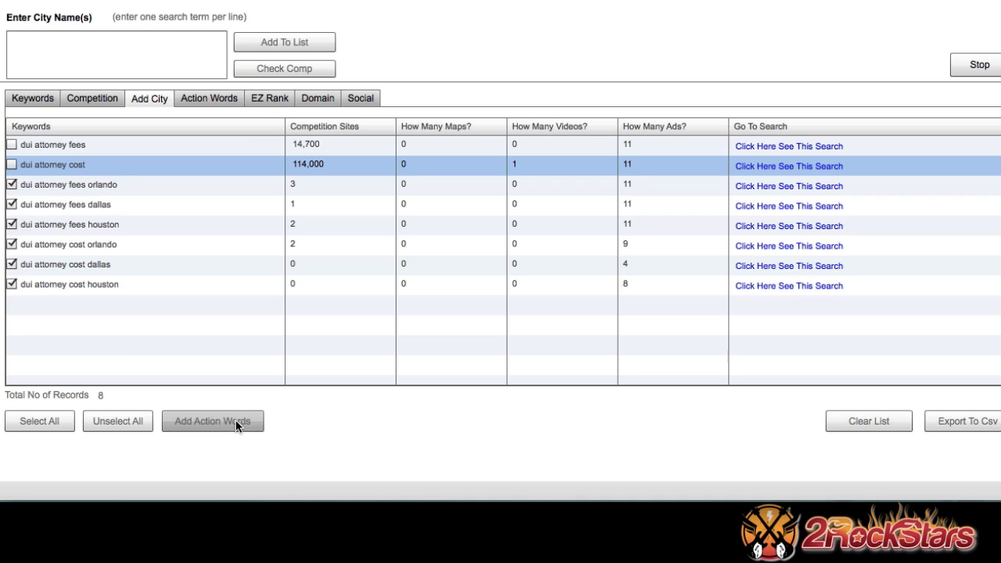
{"action": "left_click", "coordinate": [235, 422]}
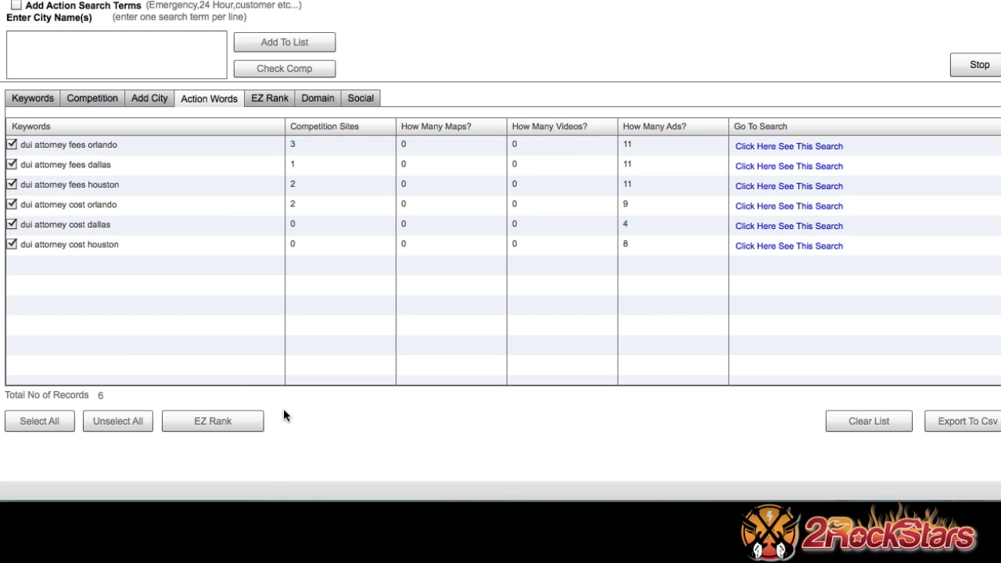
- Carry the city keywords over to the EZ Rank stage without adding action words, and check their competition again
{"action": "left_click", "coordinate": [240, 427]}
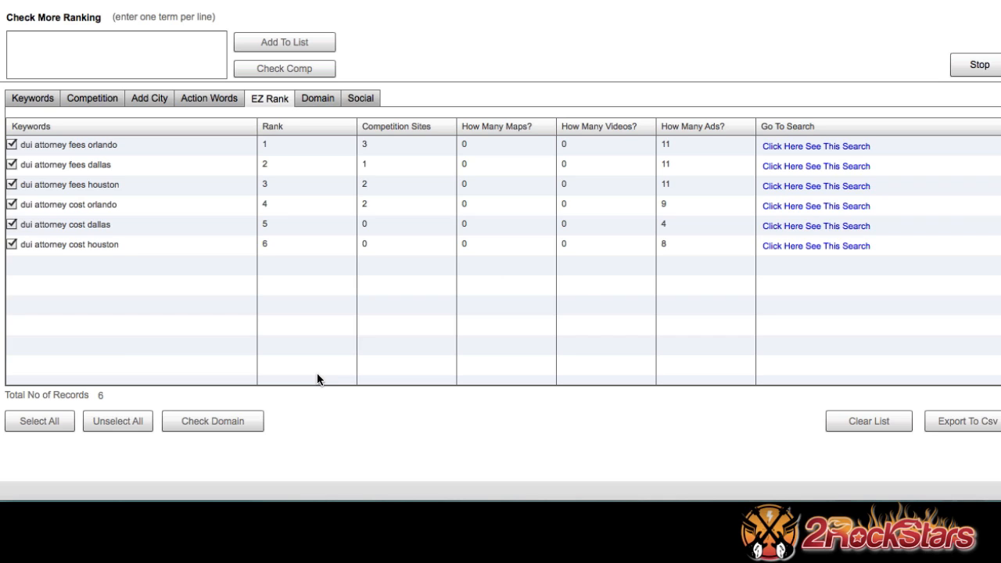
{"action": "left_click", "coordinate": [273, 70]}
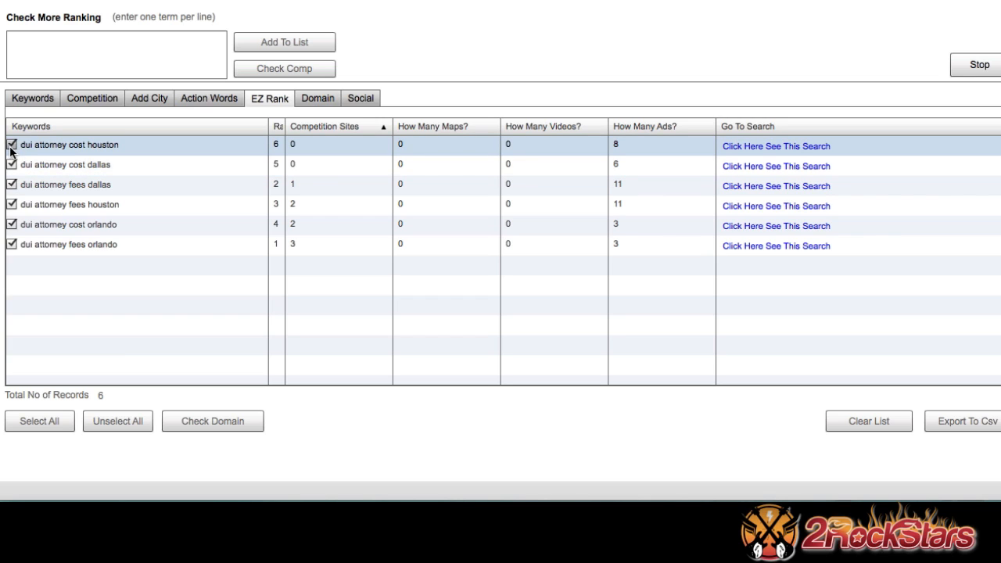
- Deselect "dui attorney cost orlando" and "dui attorney fees orlando" in the ranking list
{"action": "left_click", "coordinate": [12, 225]}
{"action": "left_click", "coordinate": [12, 243]}
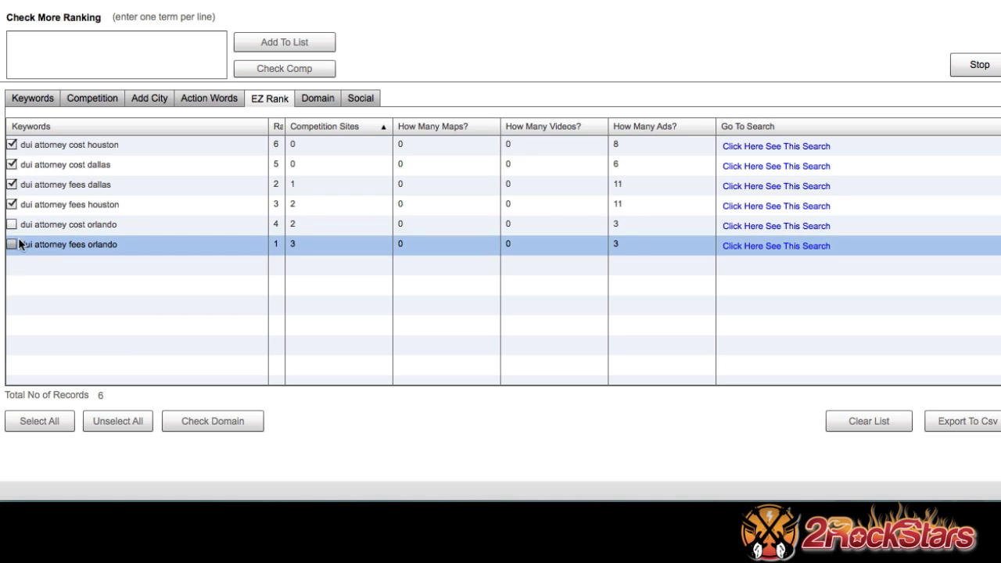
{"action": "left_click", "coordinate": [227, 428]}
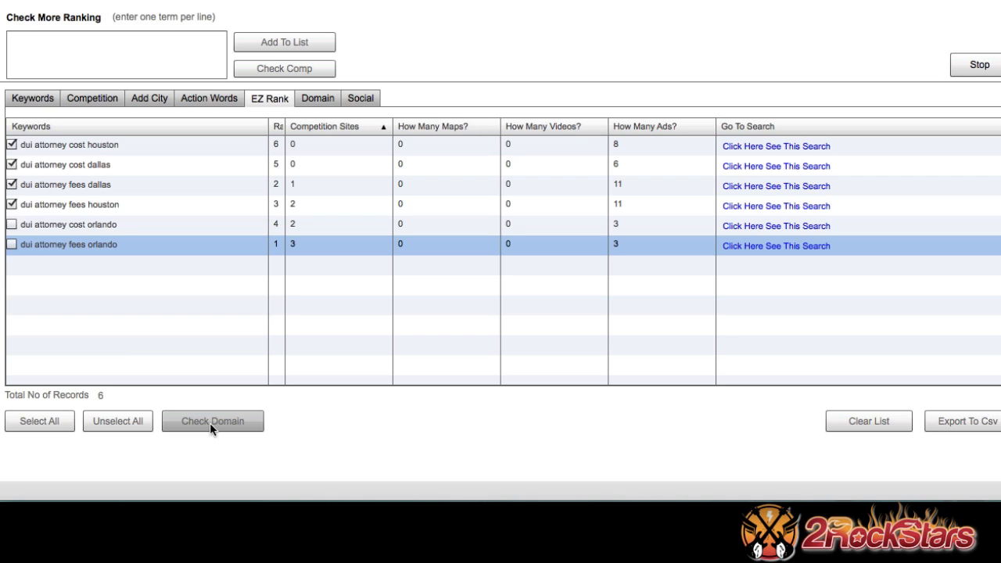
- View the Google results for the exact phrase "dui attorney cost houston" and return to the keyword tool
{"action": "left_click", "coordinate": [779, 152]}
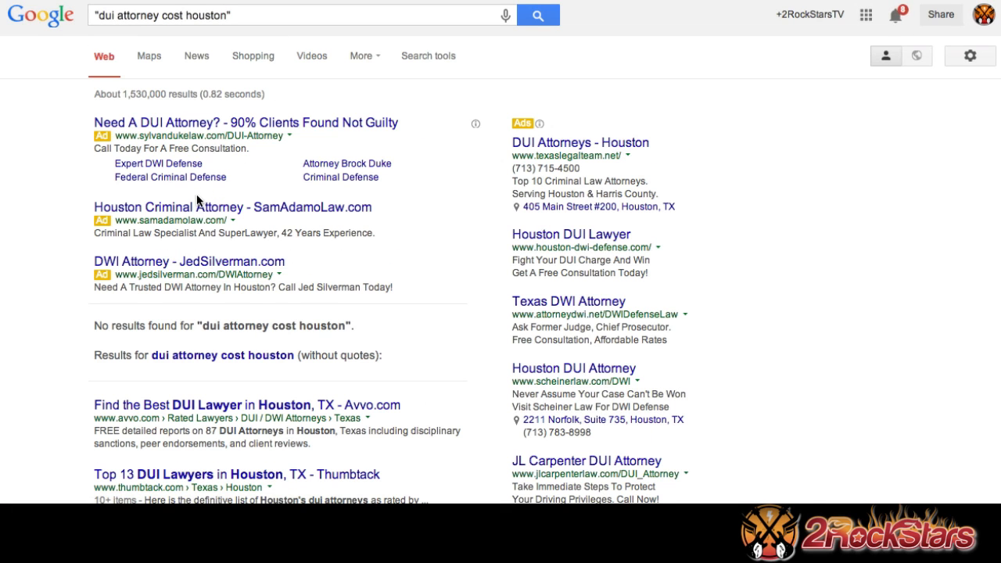
{"action": "scroll", "coordinate": [196, 194], "scroll_direction": "down", "scroll_amount": 2}
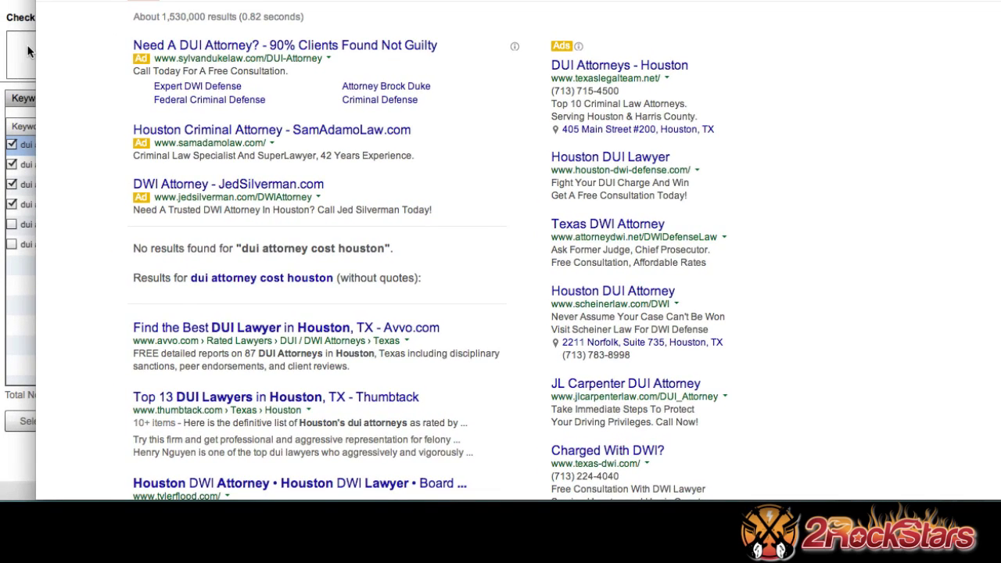
{"action": "left_click", "coordinate": [29, 50]}
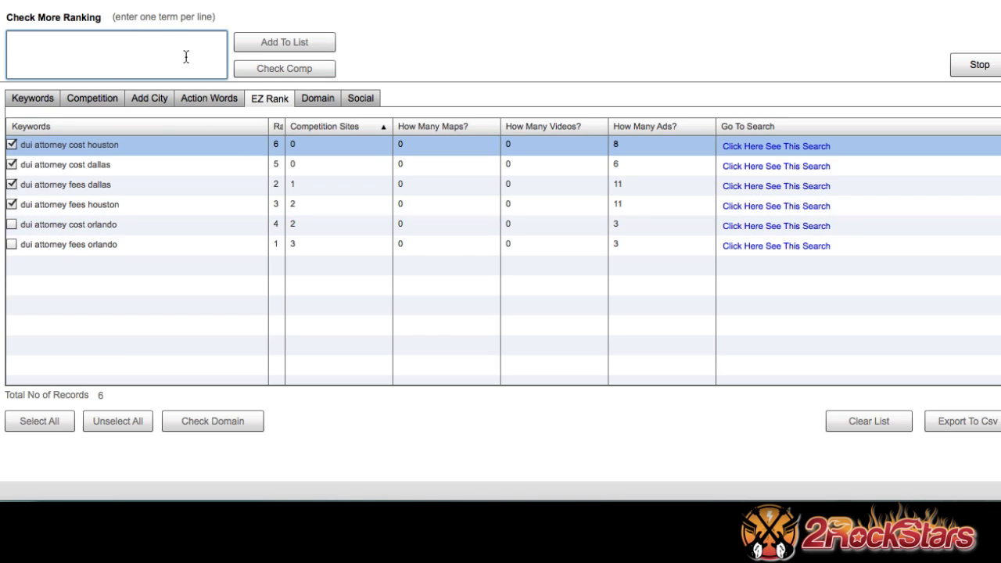
- Check domain availability for the selected Houston and Dallas keywords, and look up "dui attorney cost houston" at the domain registrar
{"action": "left_click", "coordinate": [285, 69]}
{"action": "left_click", "coordinate": [231, 423]}
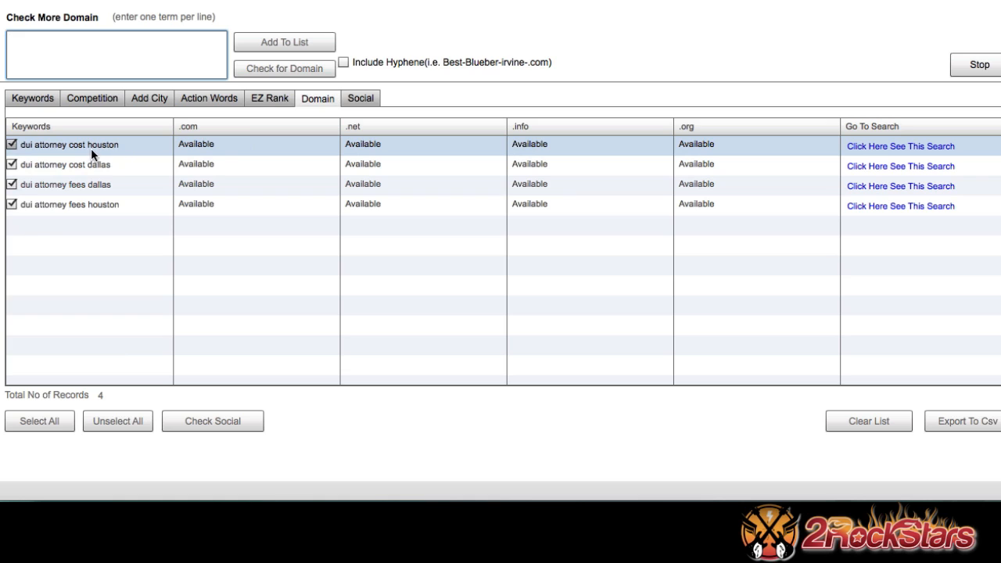
{"action": "left_click", "coordinate": [197, 149]}
{"action": "left_click", "coordinate": [921, 152]}
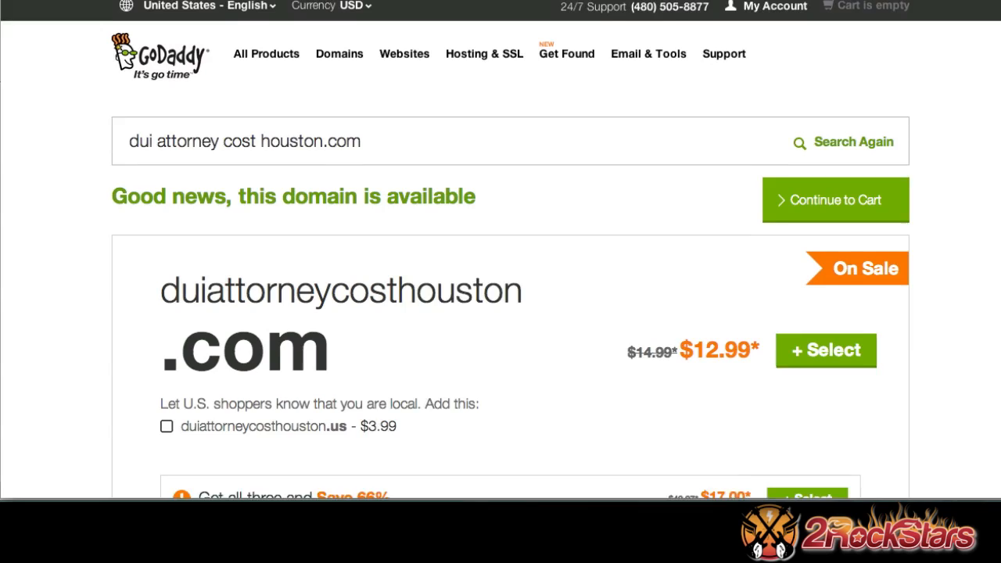
{"action": "left_click", "coordinate": [15, 286]}
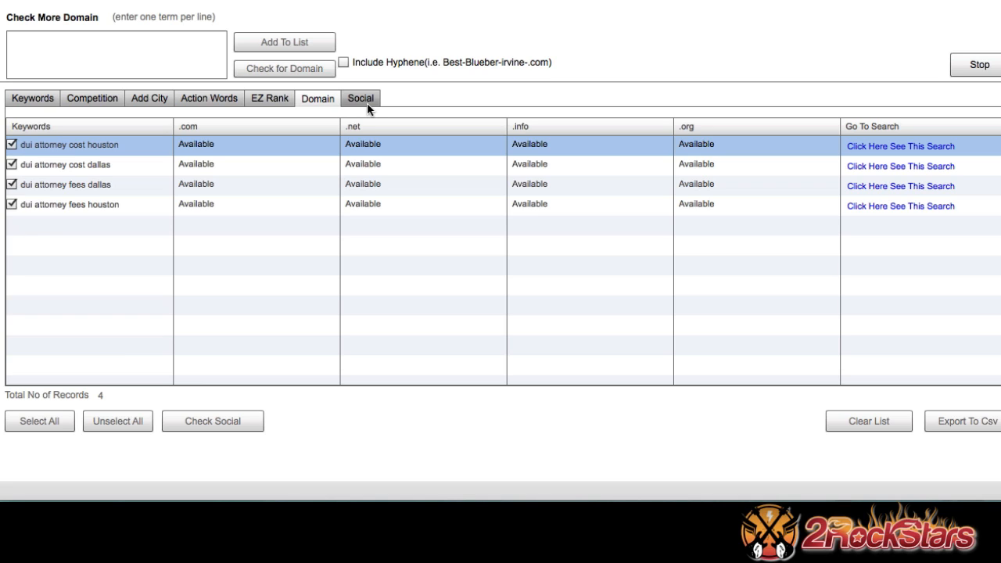
- Check whether the selected keywords are available as names on Facebook, Google+, YouTube and Twitter
{"action": "left_click", "coordinate": [234, 420]}
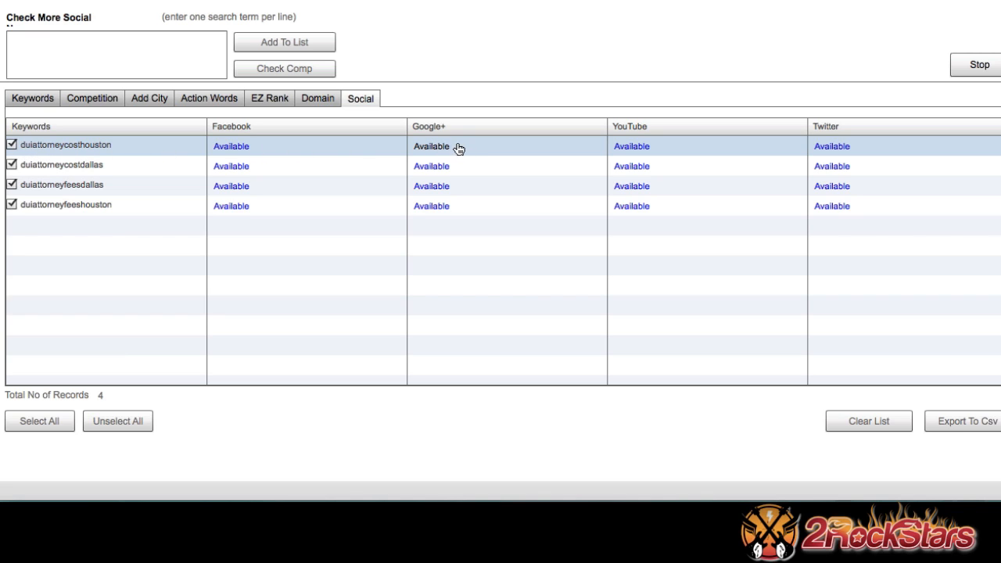
{"action": "left_click", "coordinate": [661, 130]}
{"action": "left_click", "coordinate": [660, 146]}
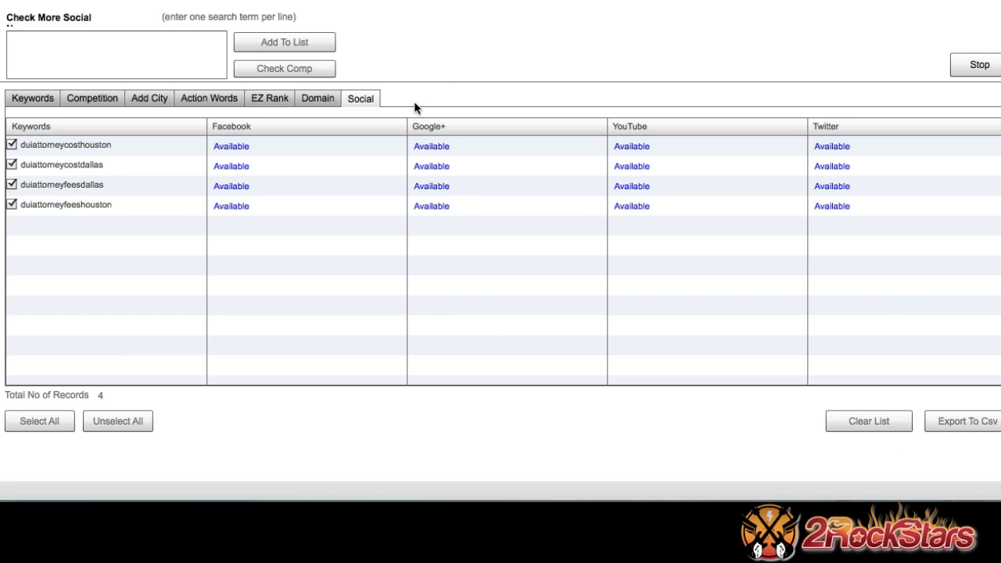
{"action": "left_click", "coordinate": [974, 420]}
- Review the keyword lists of every stage, from competition through city, action words, ranking and domain to social
{"action": "left_click", "coordinate": [92, 99]}
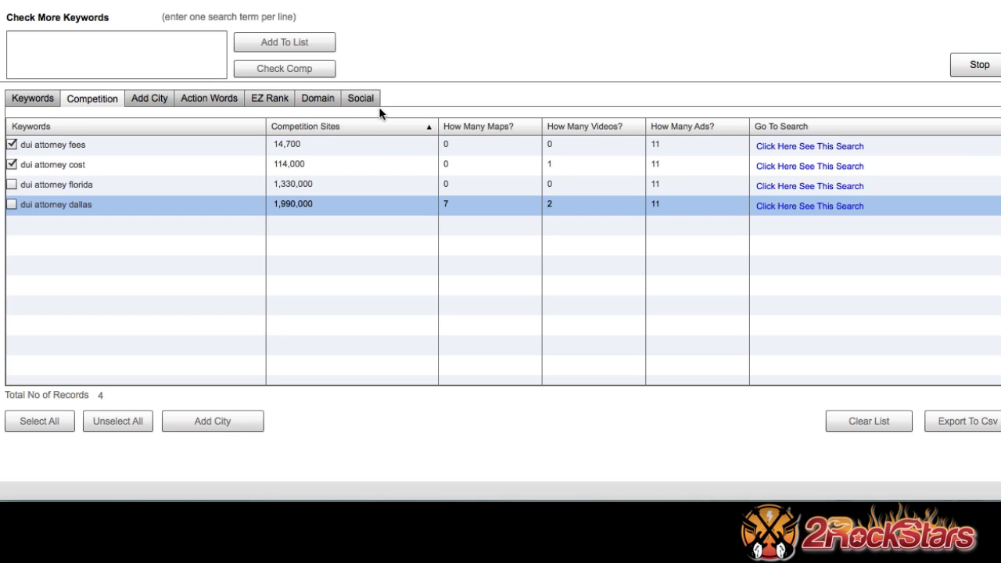
{"action": "left_click", "coordinate": [162, 100]}
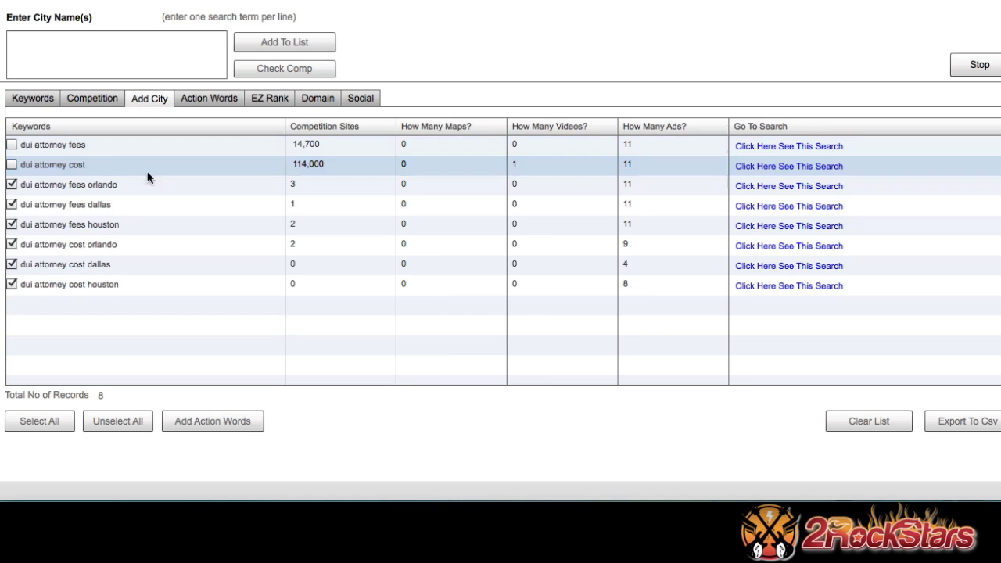
{"action": "left_click", "coordinate": [225, 100]}
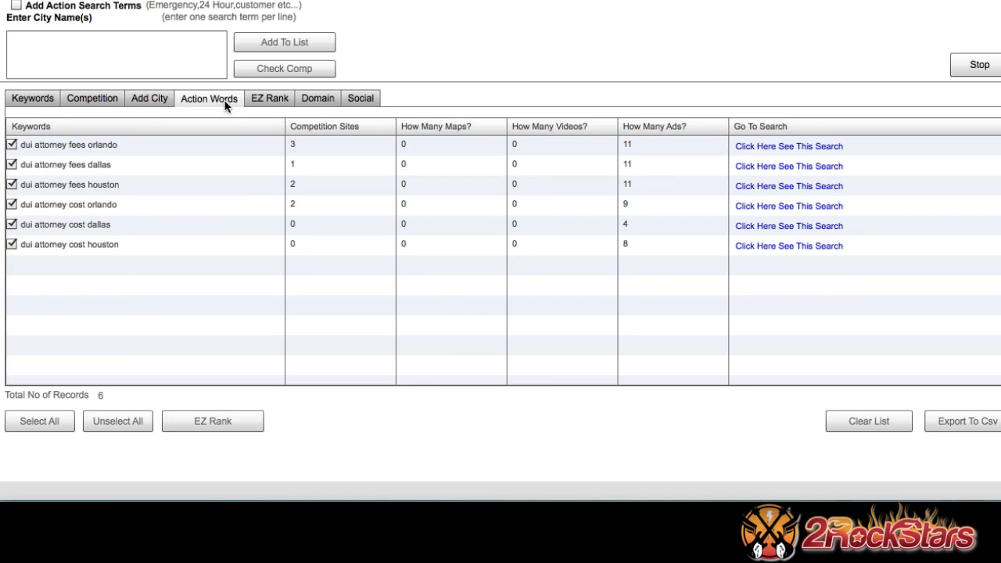
{"action": "left_click", "coordinate": [259, 101]}
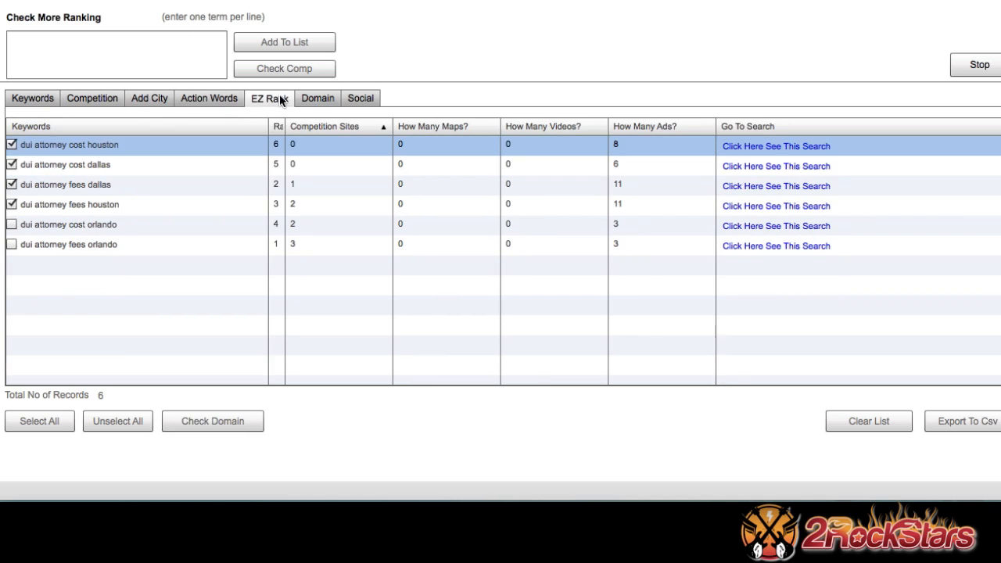
{"action": "left_click", "coordinate": [313, 103]}
{"action": "left_click", "coordinate": [357, 99]}
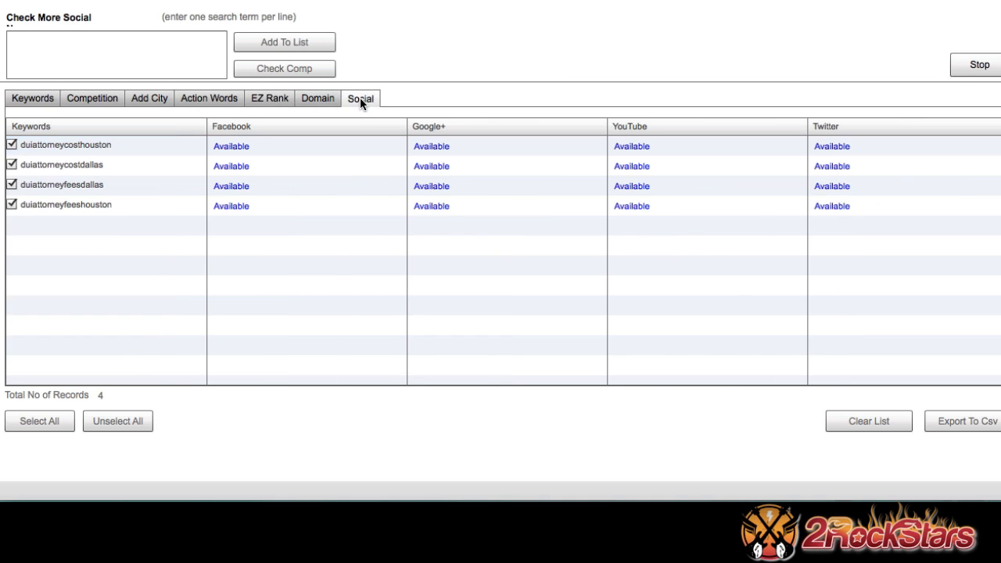
{"action": "left_click", "coordinate": [320, 102]}
{"action": "left_click", "coordinate": [358, 100]}
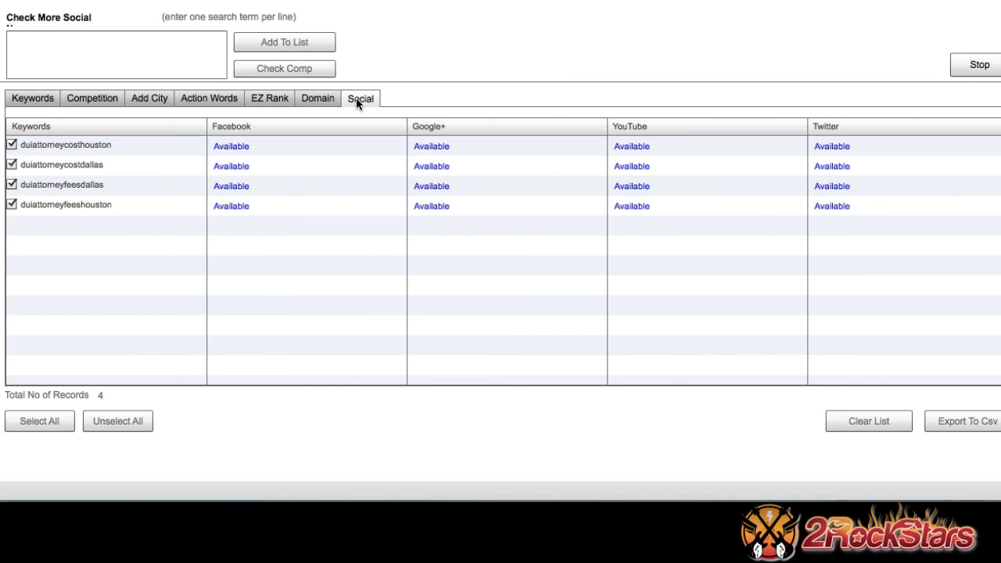